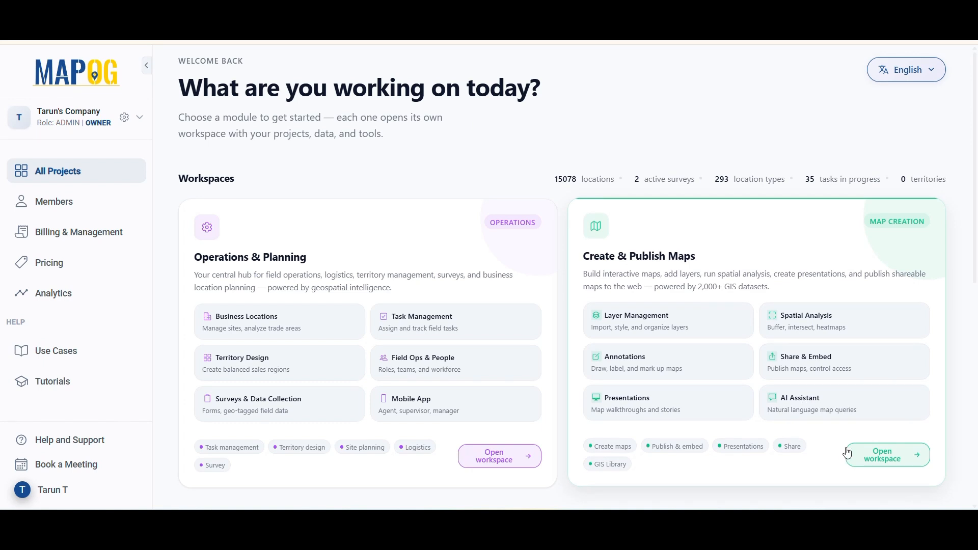
Step: Create a blank map titled "Jaipur Fort Heritage Trail Through GeoTagged Media." with a description about capturing photos and videos at Jaipur's famous forts
{"action": "left_click", "coordinate": [849, 453]}
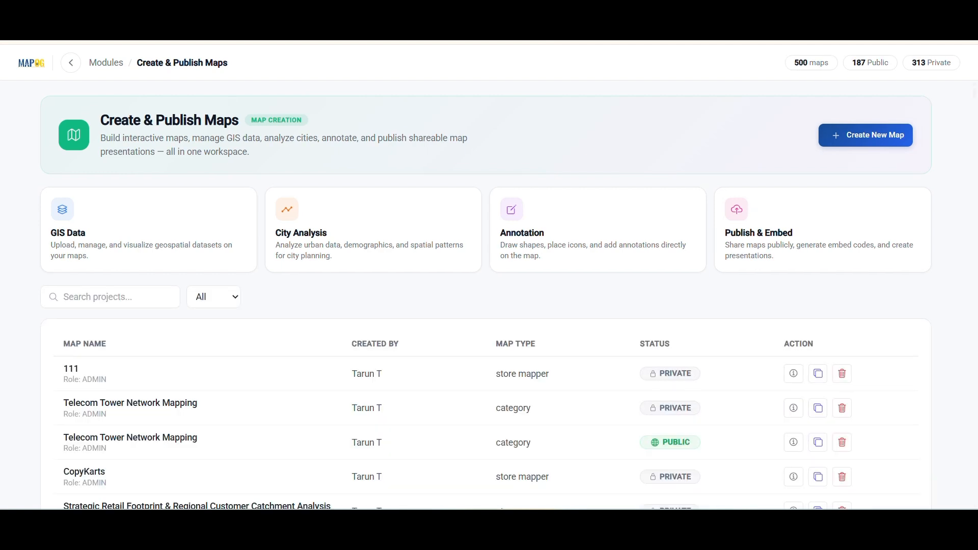
{"action": "left_click", "coordinate": [885, 138]}
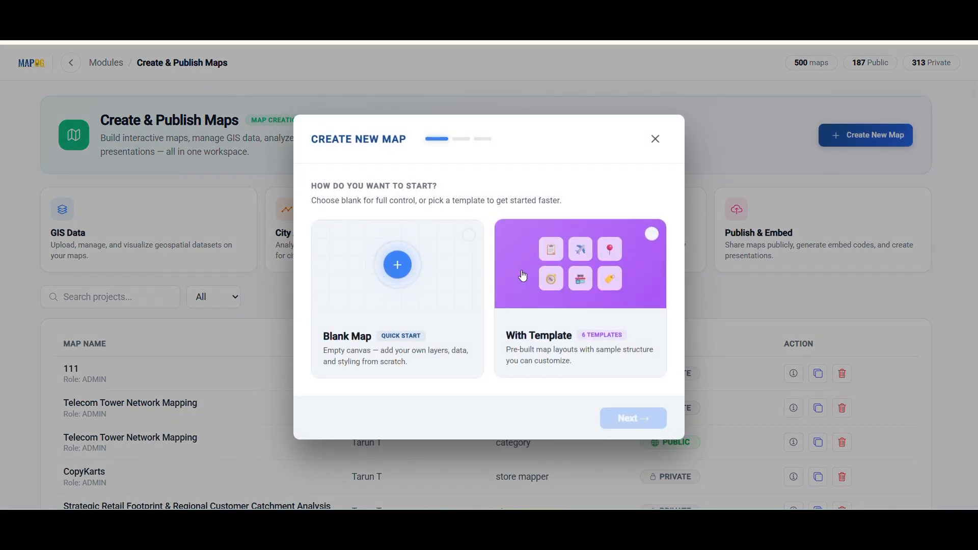
{"action": "left_click", "coordinate": [449, 270]}
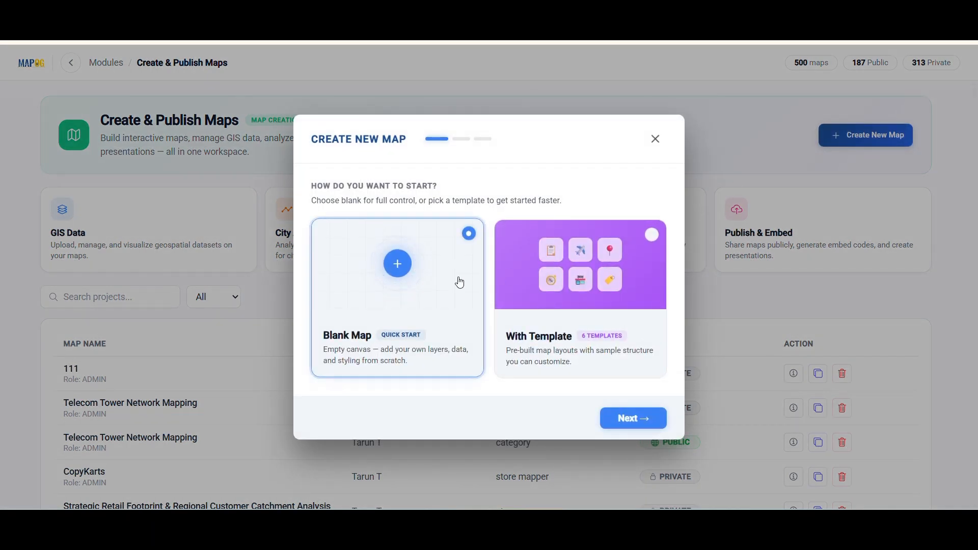
{"action": "left_click", "coordinate": [620, 425]}
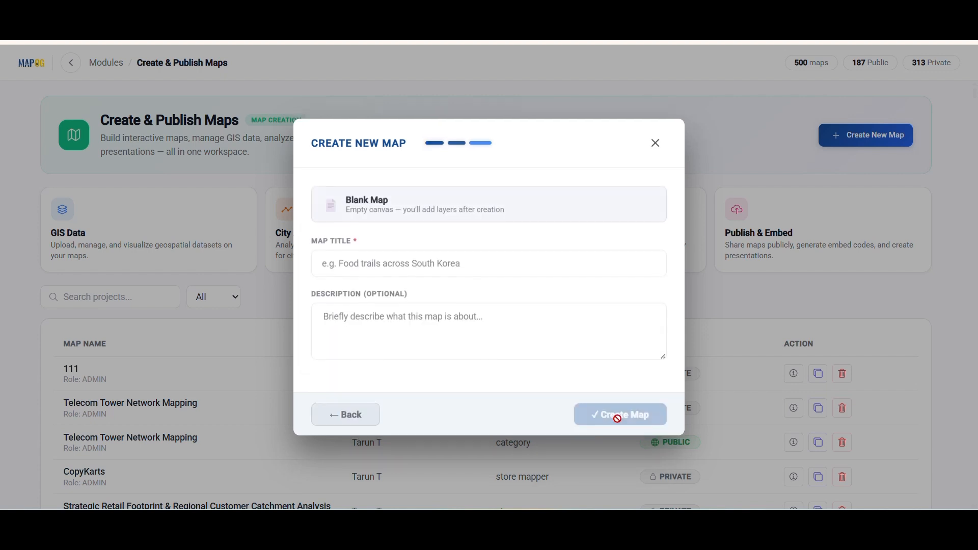
{"action": "left_click", "coordinate": [491, 262]}
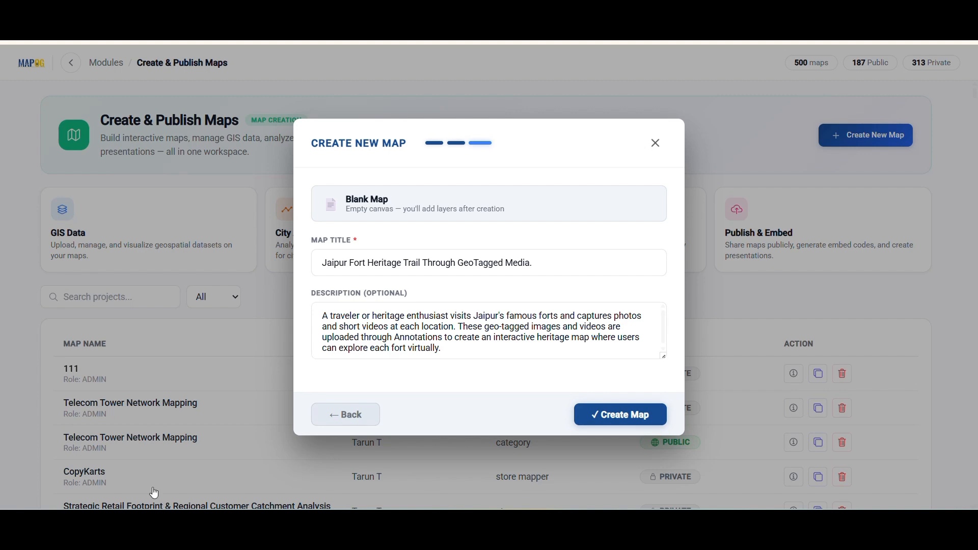
{"action": "left_click", "coordinate": [624, 416]}
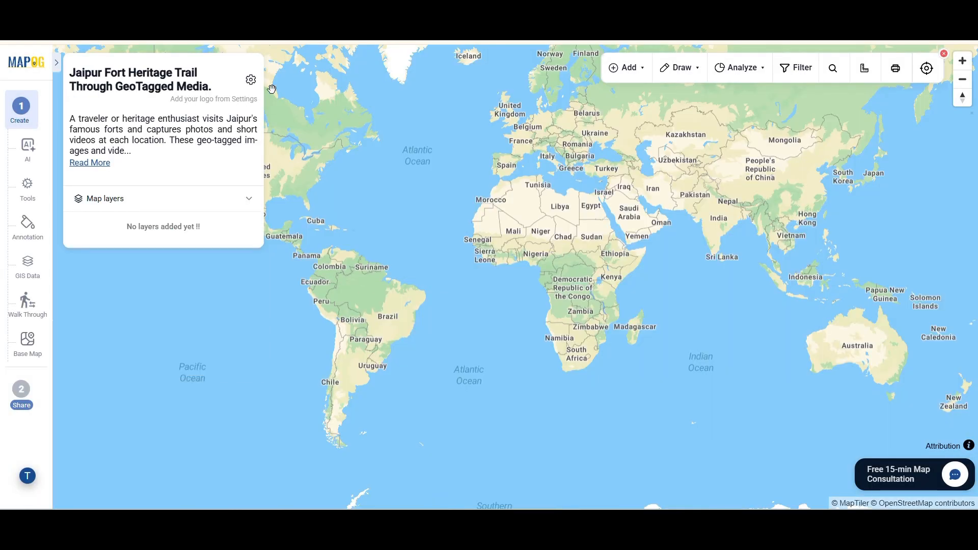
Step: Upload the fort photo as the map's logo image in the map settings and save them
{"action": "left_click", "coordinate": [252, 83]}
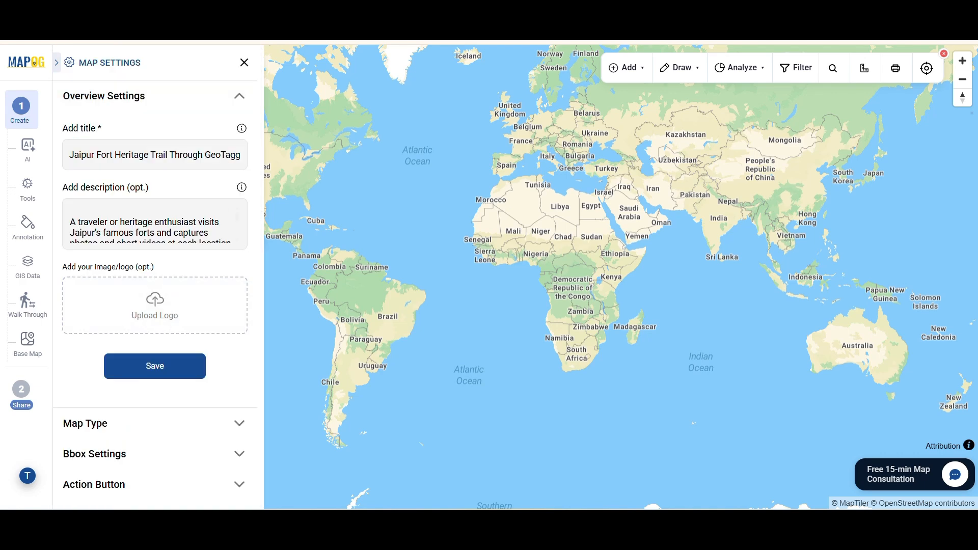
{"action": "left_click", "coordinate": [168, 312]}
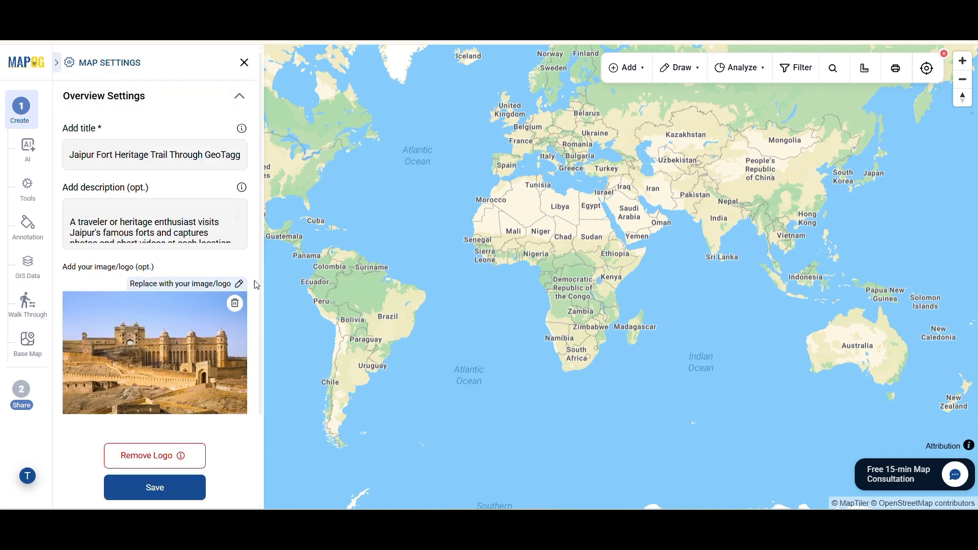
{"action": "left_click", "coordinate": [170, 487]}
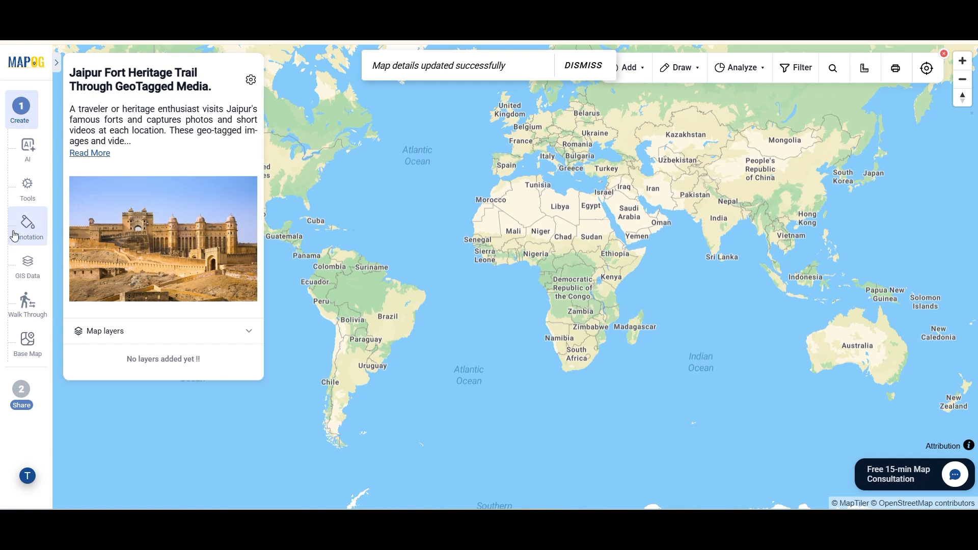
Step: Open the annotation tools and locate latitude 26.9855, longitude 75.8513 on the map
{"action": "left_click", "coordinate": [40, 227]}
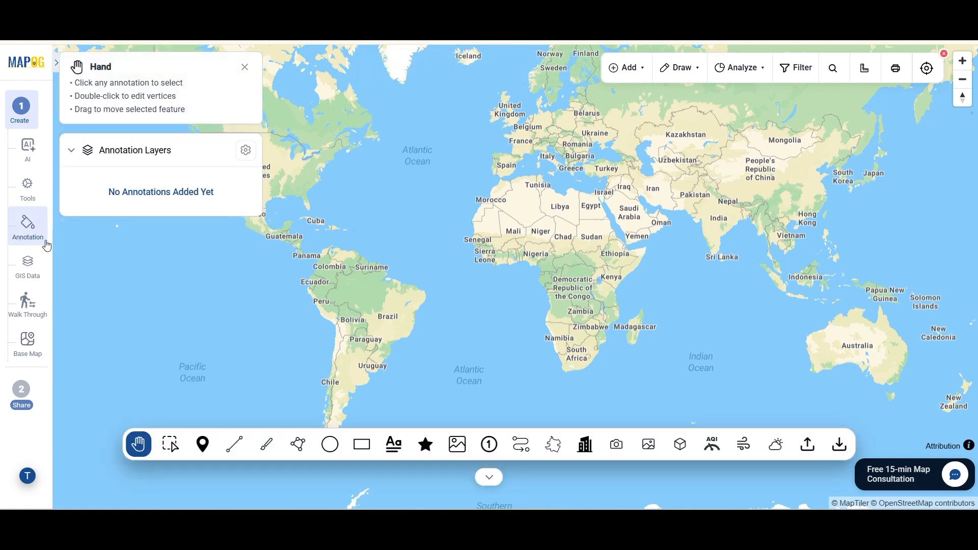
{"action": "left_click", "coordinate": [834, 75]}
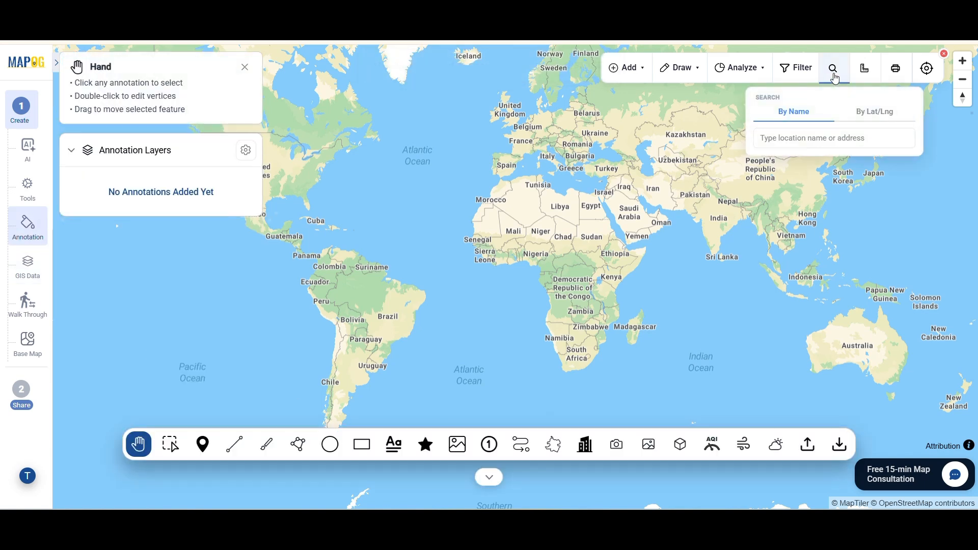
{"action": "left_click", "coordinate": [871, 117]}
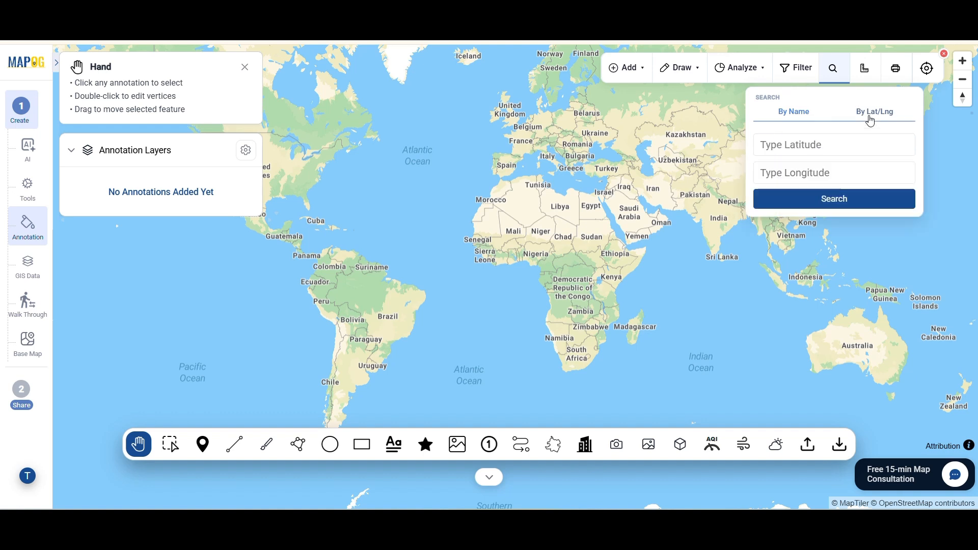
{"action": "left_click", "coordinate": [818, 141]}
{"action": "type", "text": "26.9855"}
{"action": "key", "text": "Tab"}
{"action": "type", "text": "75.8513"}
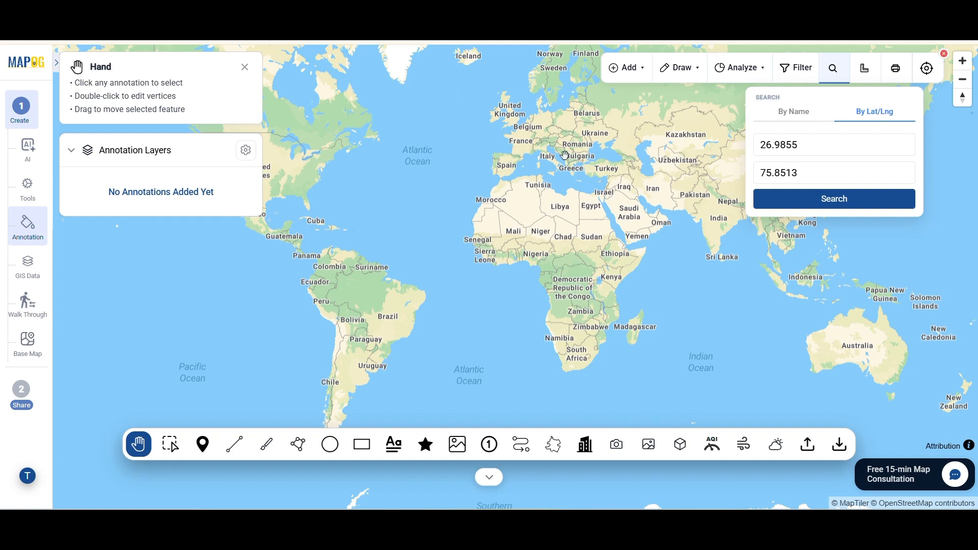
{"action": "left_click", "coordinate": [784, 207]}
Step: Place a point annotation at the searched location and name its layer Amber Fort
{"action": "left_click", "coordinate": [203, 443]}
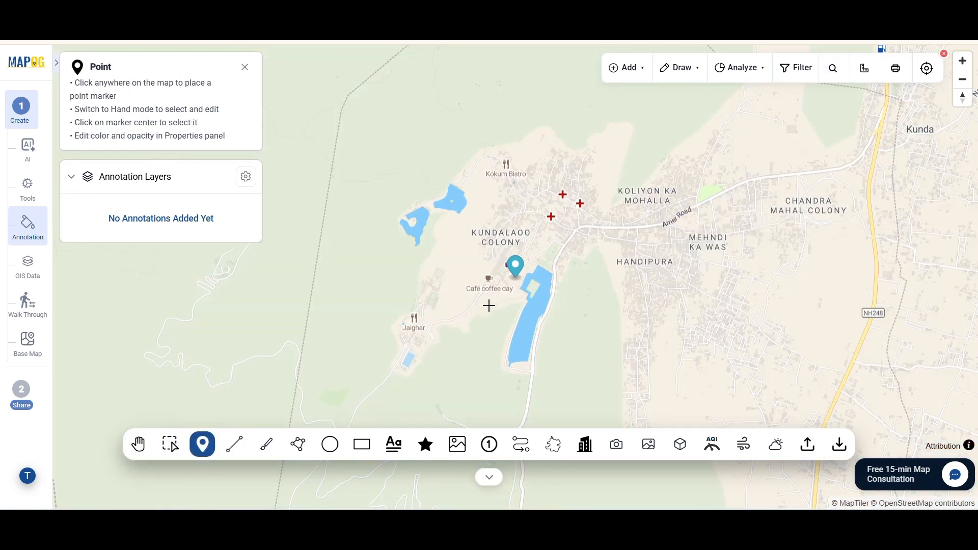
{"action": "left_click", "coordinate": [516, 264]}
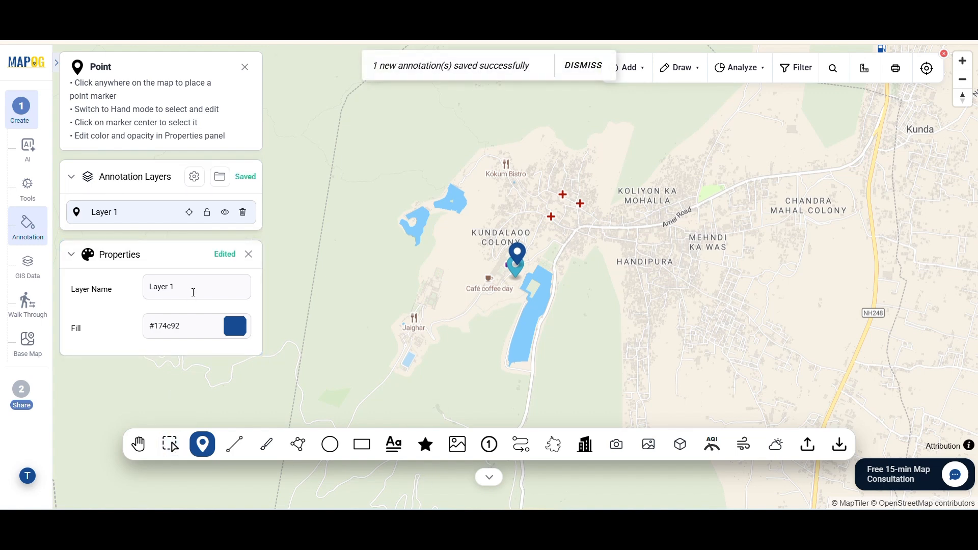
{"action": "left_click", "coordinate": [194, 293]}
{"action": "key", "text": "BackSpace"}
{"action": "key", "text": "BackSpace"}
{"action": "key", "text": "BackSpace"}
{"action": "key", "text": "BackSpace"}
{"action": "key", "text": "BackSpace"}
{"action": "key", "text": "BackSpace"}
{"action": "key", "text": "BackSpace"}
{"action": "type", "text": "Amber"}
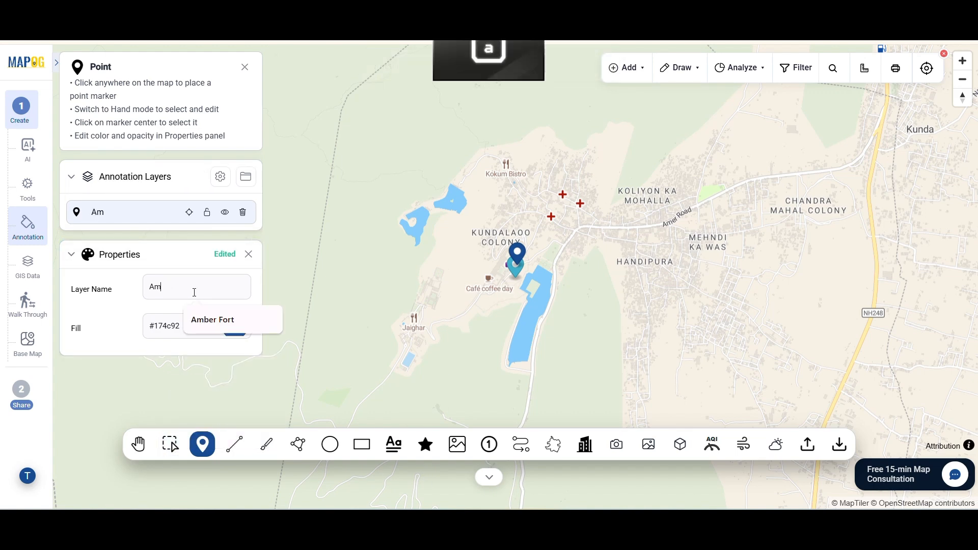
{"action": "left_click", "coordinate": [192, 317]}
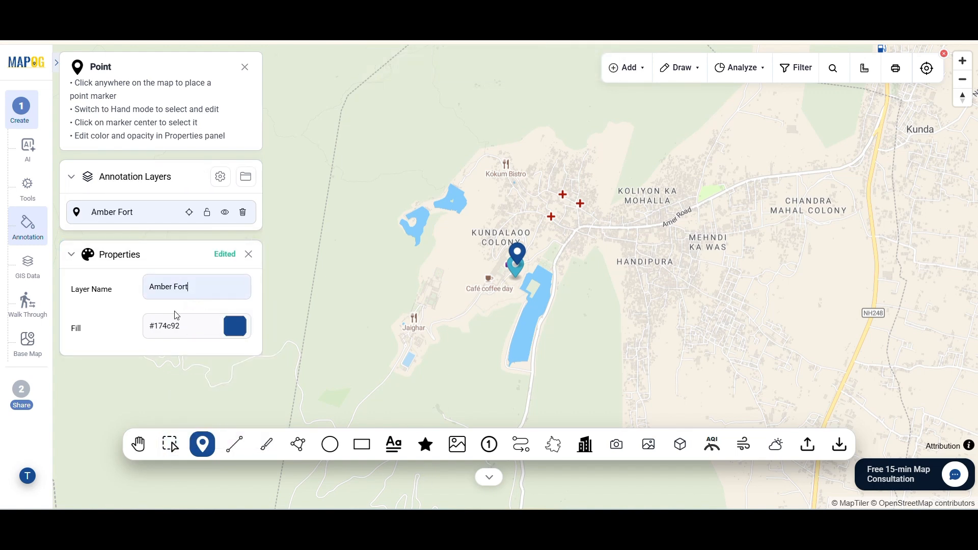
Step: Change the Amber Fort marker's fill colour to magenta
{"action": "left_click", "coordinate": [226, 327]}
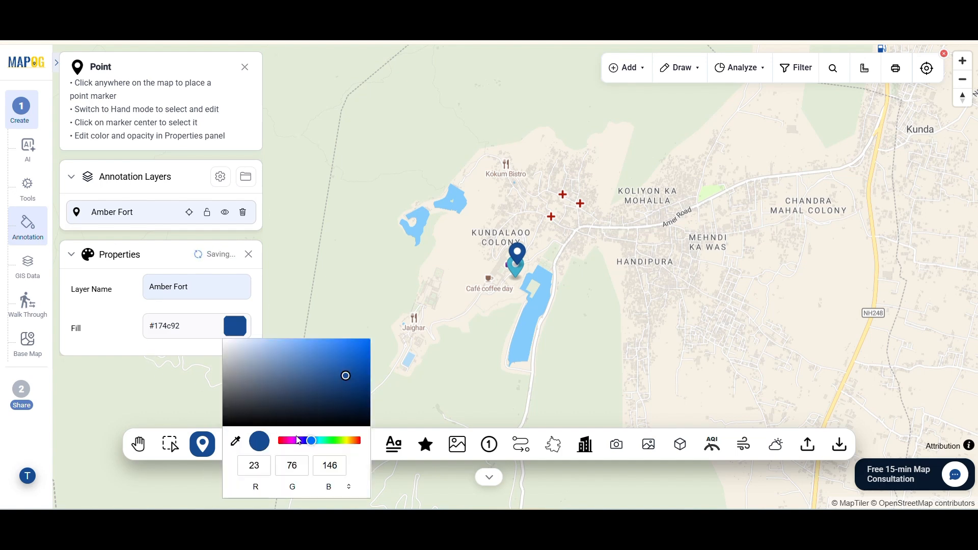
{"action": "left_click", "coordinate": [288, 441]}
{"action": "left_click", "coordinate": [357, 351]}
{"action": "left_click", "coordinate": [263, 299]}
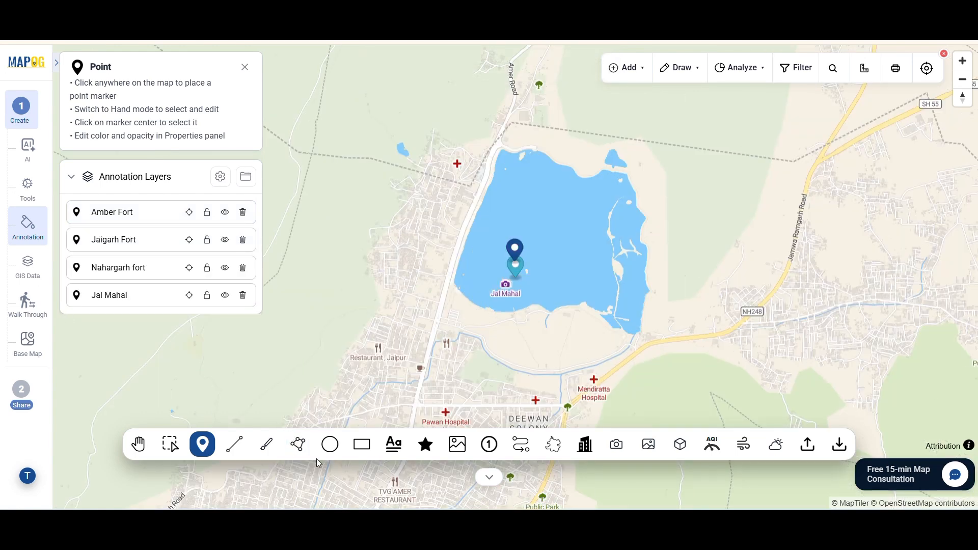
Step: Draw a driving route line from the Nahargarh fort marker through Jal Mahal and Jaigarh Fort to the Amber Fort marker
{"action": "left_click", "coordinate": [521, 444]}
{"action": "scroll", "coordinate": [651, 141], "scroll_direction": "down", "scroll_amount": 5}
{"action": "scroll", "coordinate": [649, 140], "scroll_direction": "down", "scroll_amount": 3}
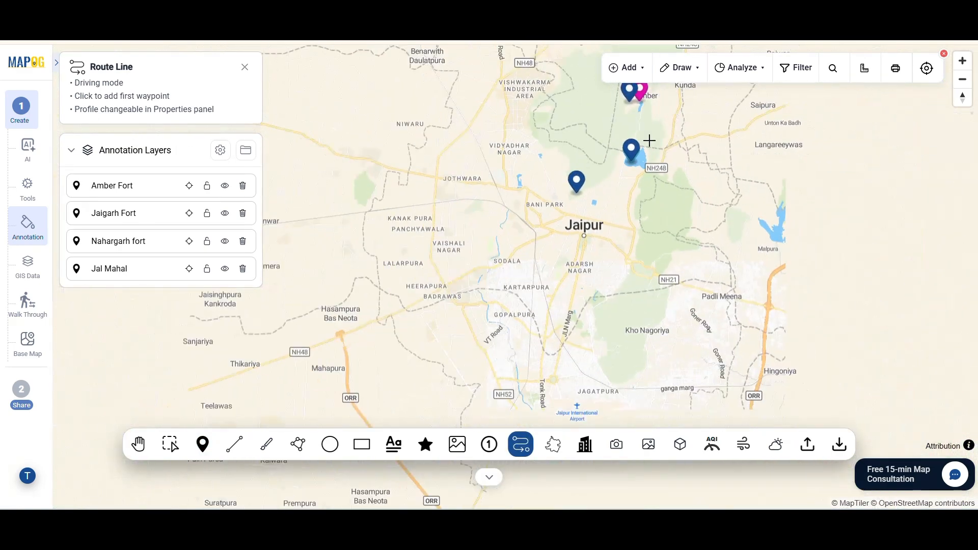
{"action": "left_click", "coordinate": [590, 172]}
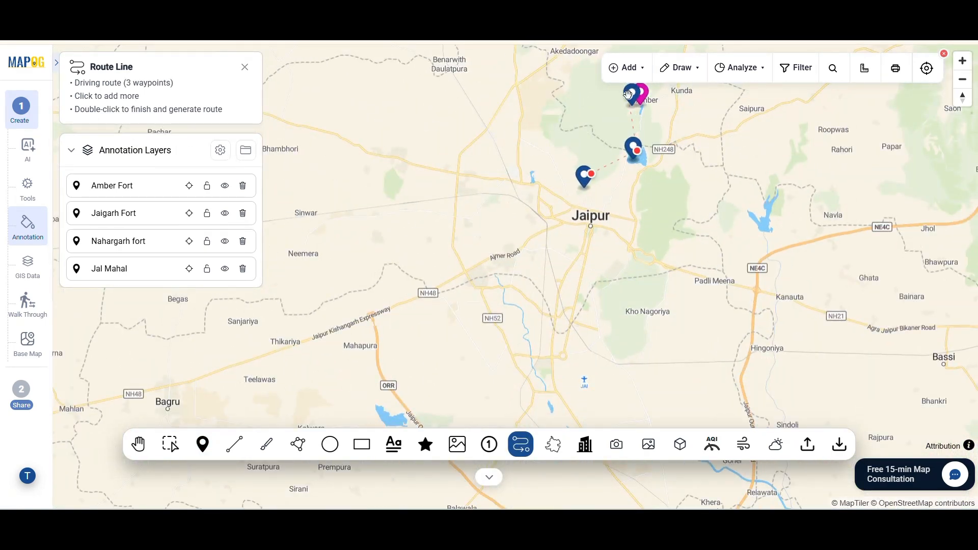
{"action": "double_click", "coordinate": [647, 97]}
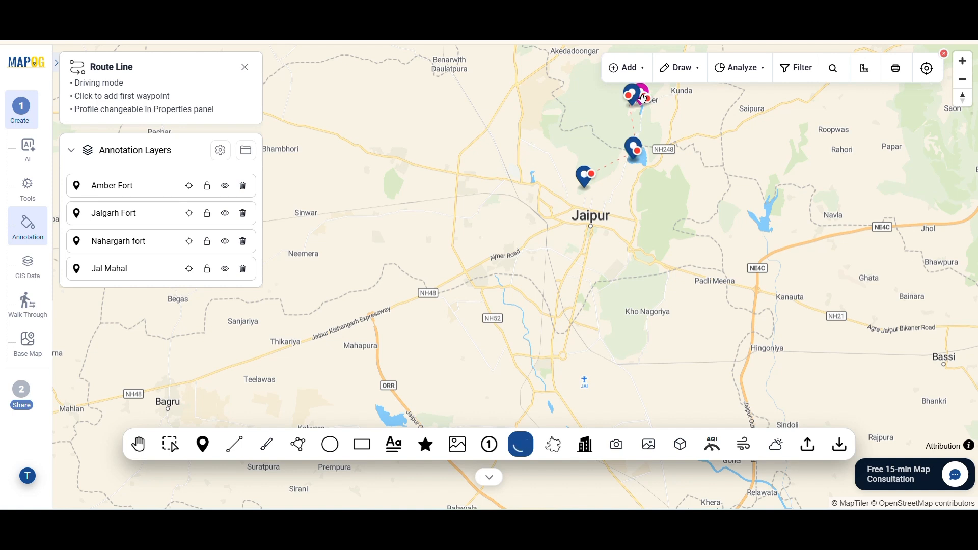
Step: Rename the new route line's layer as Route
{"action": "key", "text": "BackSpace"}
{"action": "key", "text": "BackSpace"}
{"action": "key", "text": "BackSpace"}
{"action": "key", "text": "BackSpace"}
{"action": "key", "text": "BackSpace"}
{"action": "key", "text": "BackSpace"}
{"action": "key", "text": "BackSpace"}
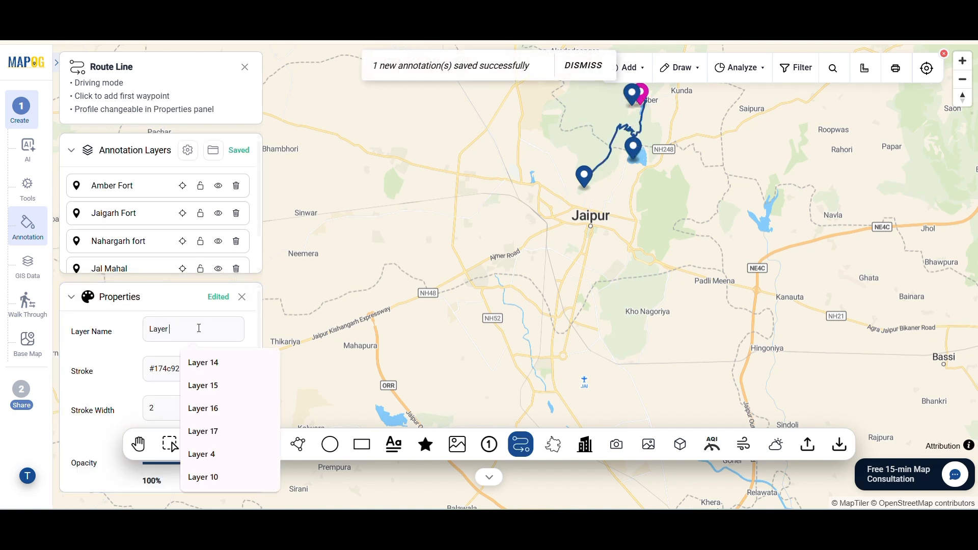
{"action": "type", "text": "Route"}
{"action": "left_click", "coordinate": [206, 369]}
Step: Style the route line with a #0c0d0d stroke, a wider line and slightly reduced opacity
{"action": "scroll", "coordinate": [206, 370], "scroll_direction": "down", "scroll_amount": 1}
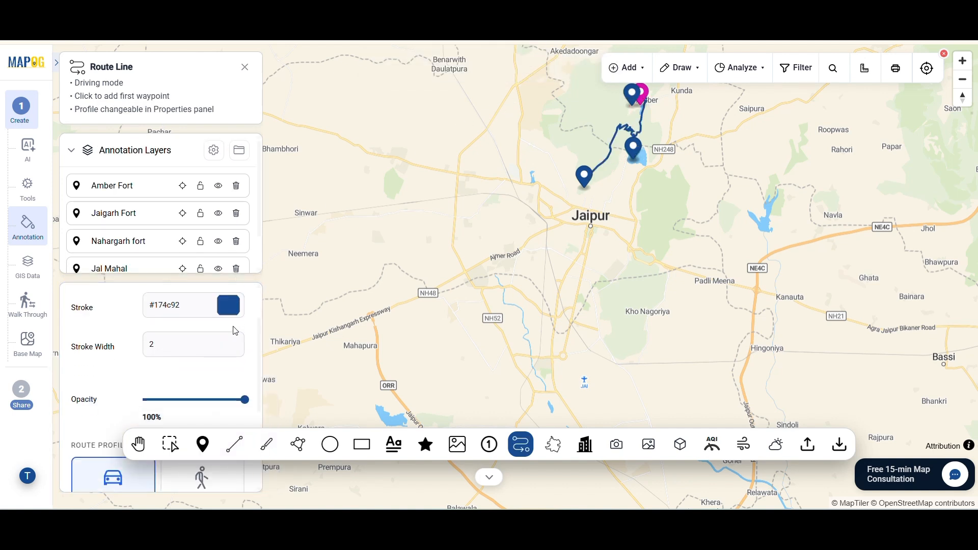
{"action": "left_click", "coordinate": [229, 305]}
{"action": "left_click", "coordinate": [227, 401]}
{"action": "left_click", "coordinate": [181, 377]}
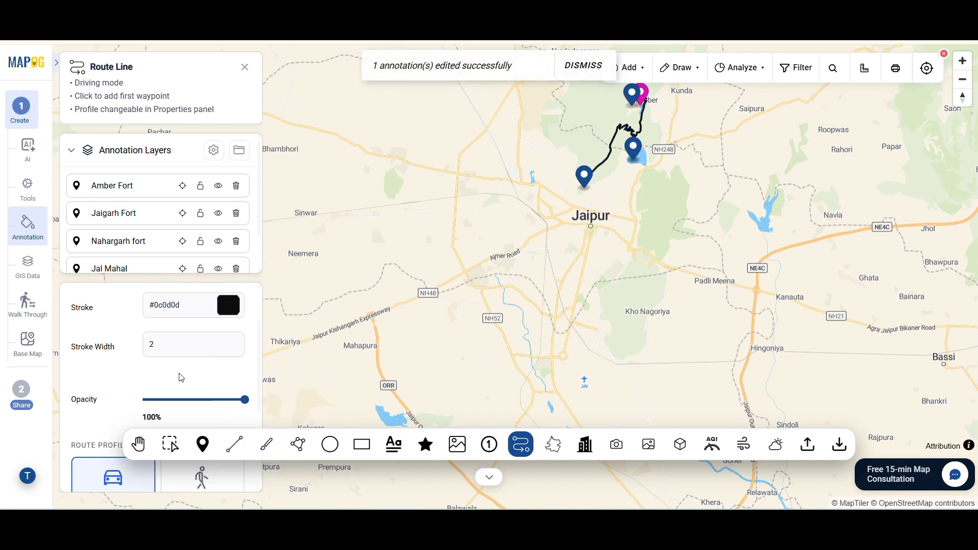
{"action": "scroll", "coordinate": [186, 382], "scroll_direction": "down", "scroll_amount": 1}
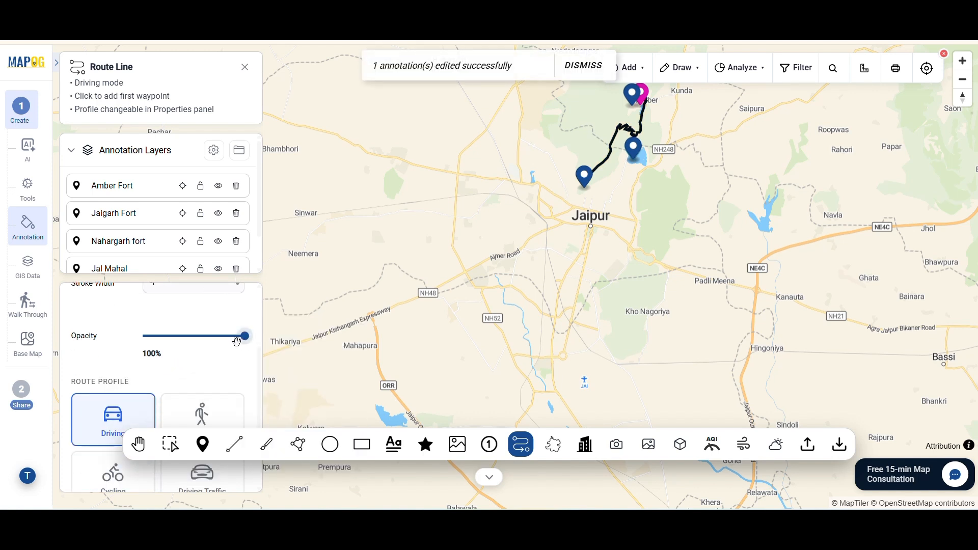
{"action": "left_click_drag", "start_coordinate": [243, 337], "coordinate": [220, 337]}
Step: Try the Walking, Cycling and Driving Traffic profiles on the route and return it to Driving
{"action": "scroll", "coordinate": [198, 334], "scroll_direction": "down", "scroll_amount": 2}
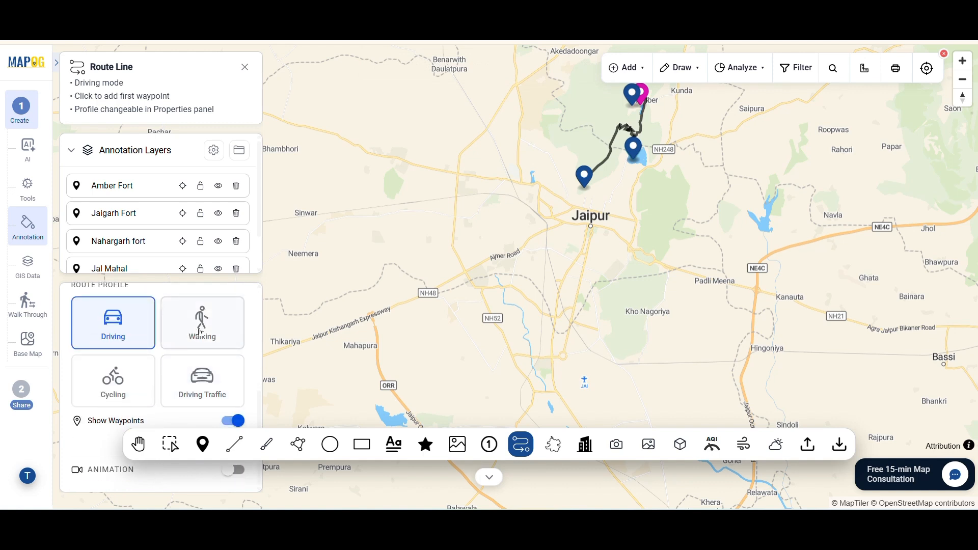
{"action": "left_click", "coordinate": [202, 334]}
{"action": "left_click", "coordinate": [139, 375]}
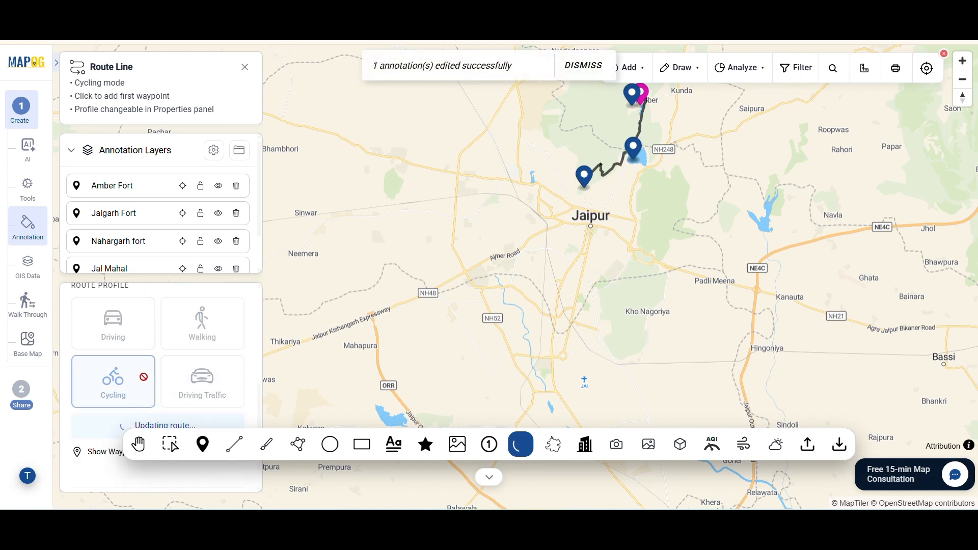
{"action": "left_click", "coordinate": [184, 389]}
{"action": "left_click", "coordinate": [95, 349]}
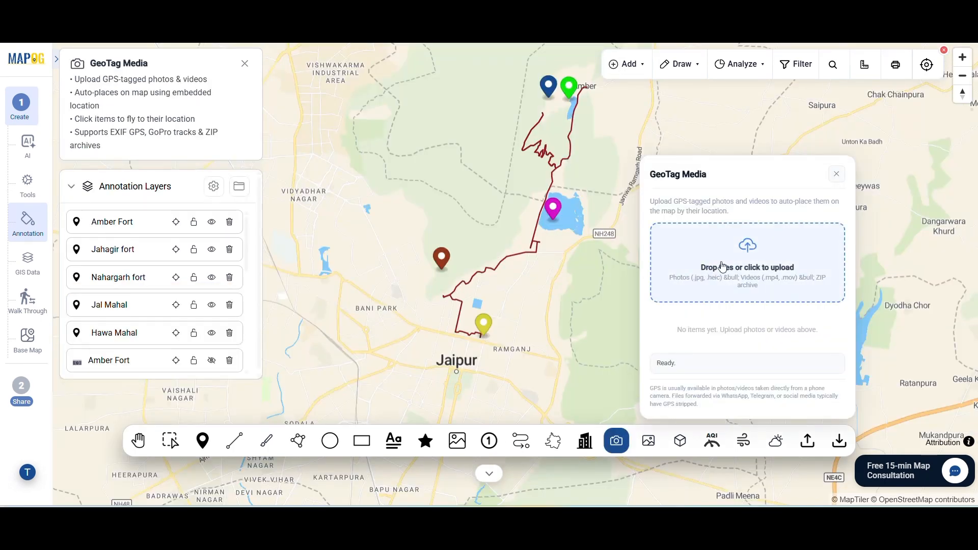
Step: Upload the six geotagged photos from New folder with GeoTag Media to place them on the map, and close the upload dialog
{"action": "left_click", "coordinate": [750, 266]}
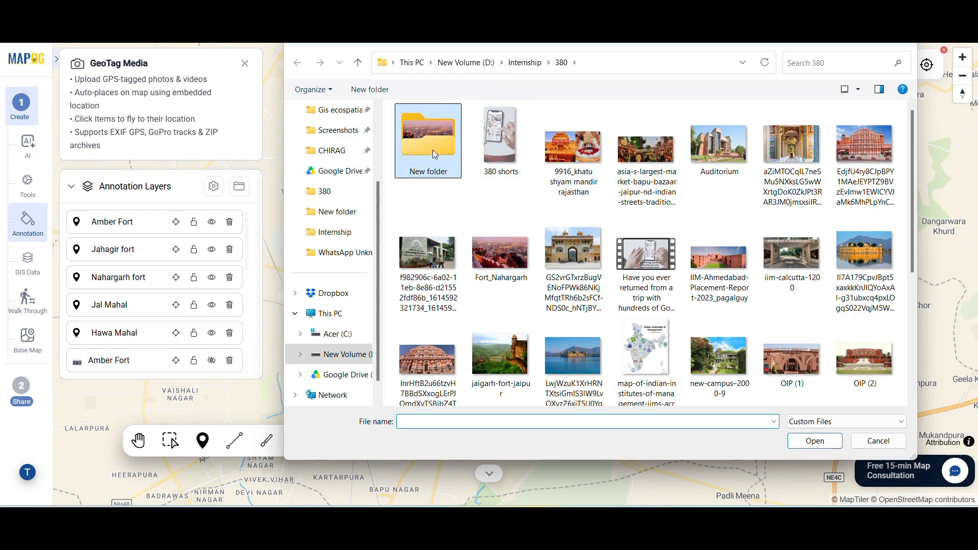
{"action": "double_click", "coordinate": [433, 149]}
{"action": "left_click_drag", "start_coordinate": [867, 255], "coordinate": [559, 212]}
{"action": "left_click", "coordinate": [814, 440]}
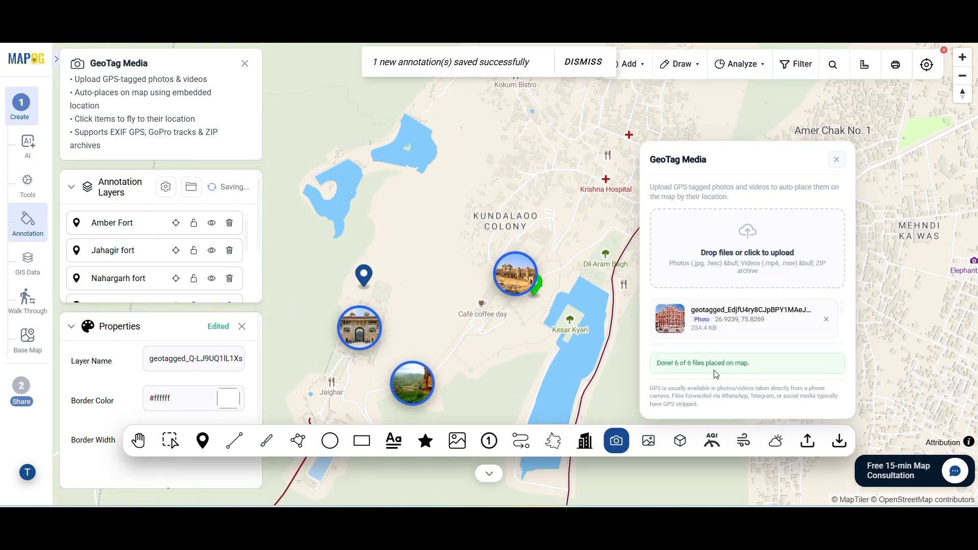
{"action": "left_click", "coordinate": [836, 159]}
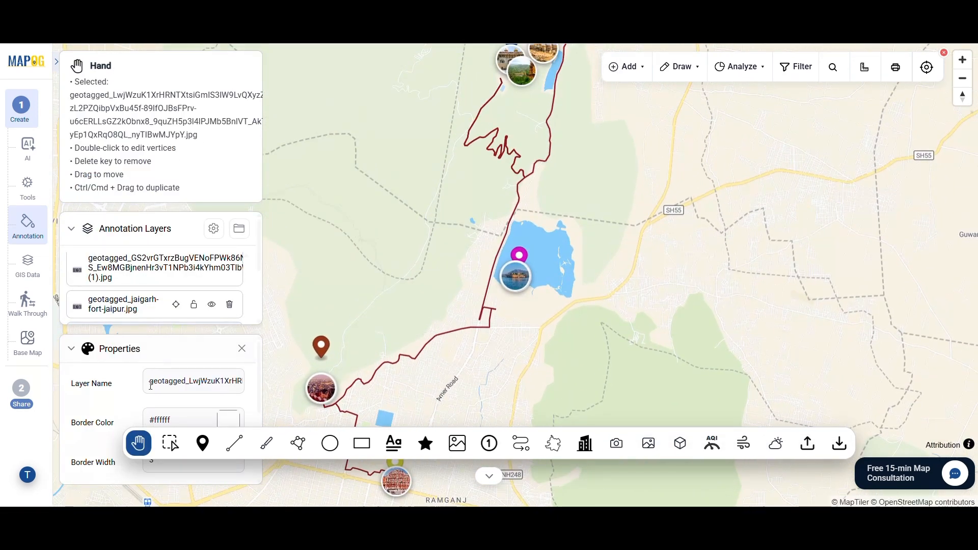
Step: Rename the selected geotagged photo layer at the lake as Amber Fort
{"action": "left_click_drag", "start_coordinate": [151, 387], "coordinate": [244, 378]}
{"action": "key", "text": "BackSpace"}
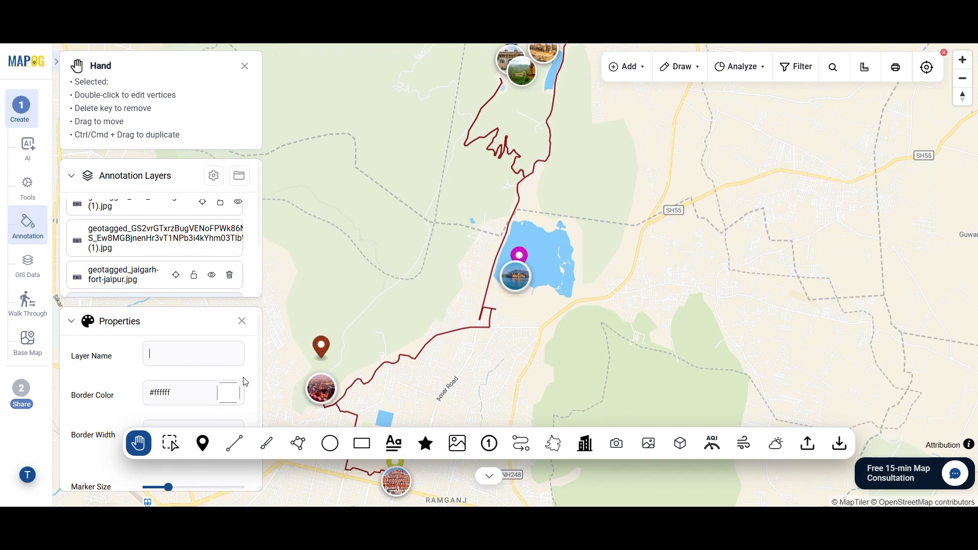
{"action": "type", "text": "Am"}
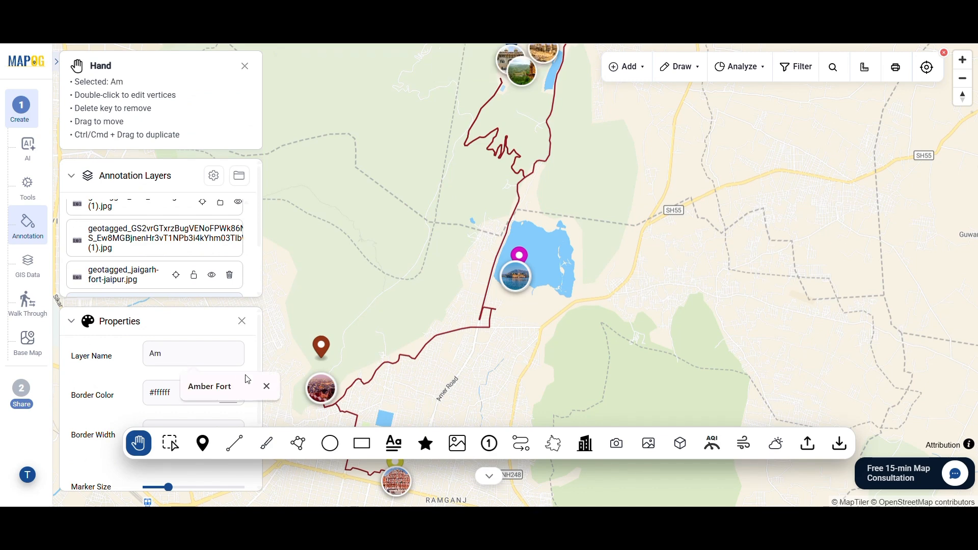
{"action": "left_click", "coordinate": [247, 380]}
{"action": "scroll", "coordinate": [199, 374], "scroll_direction": "down", "scroll_amount": 2}
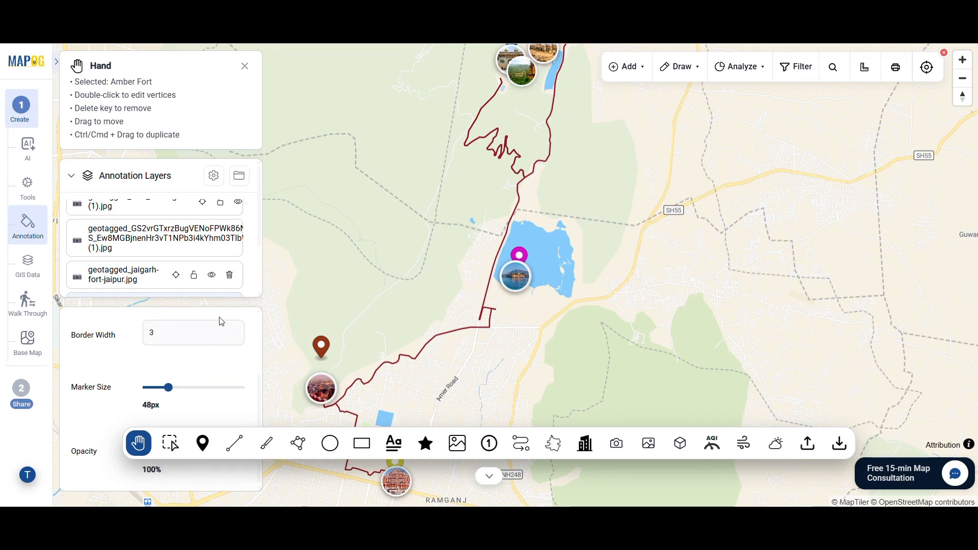
Step: Set the selected lake photo's border width to 4 and marker size to 58px, adjust its opacity, and close its properties
{"action": "left_click", "coordinate": [492, 475]}
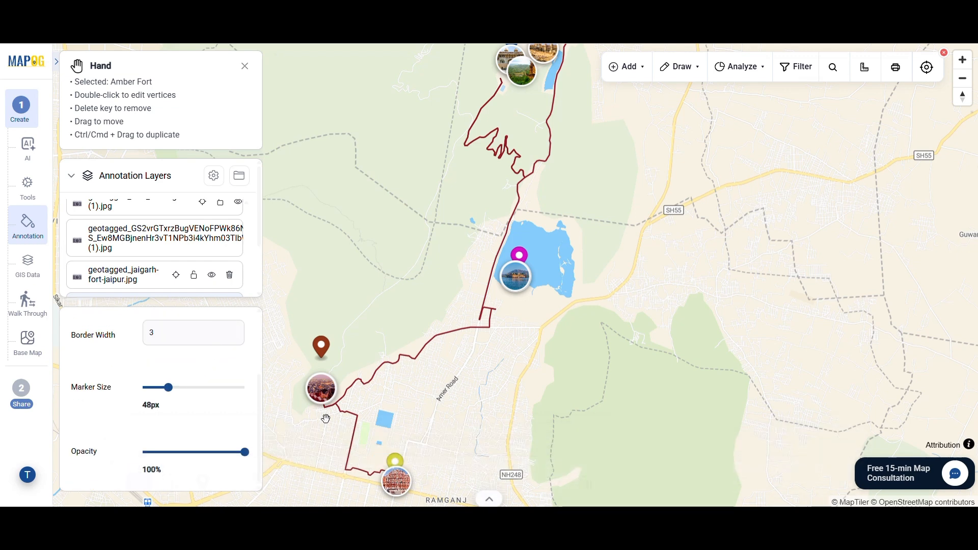
{"action": "left_click", "coordinate": [238, 331]}
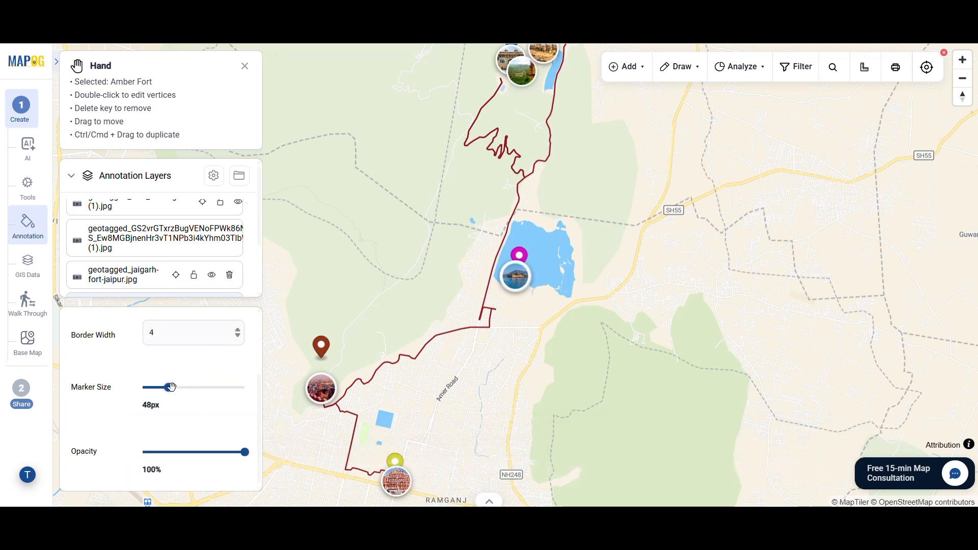
{"action": "left_click_drag", "start_coordinate": [171, 387], "coordinate": [179, 387]}
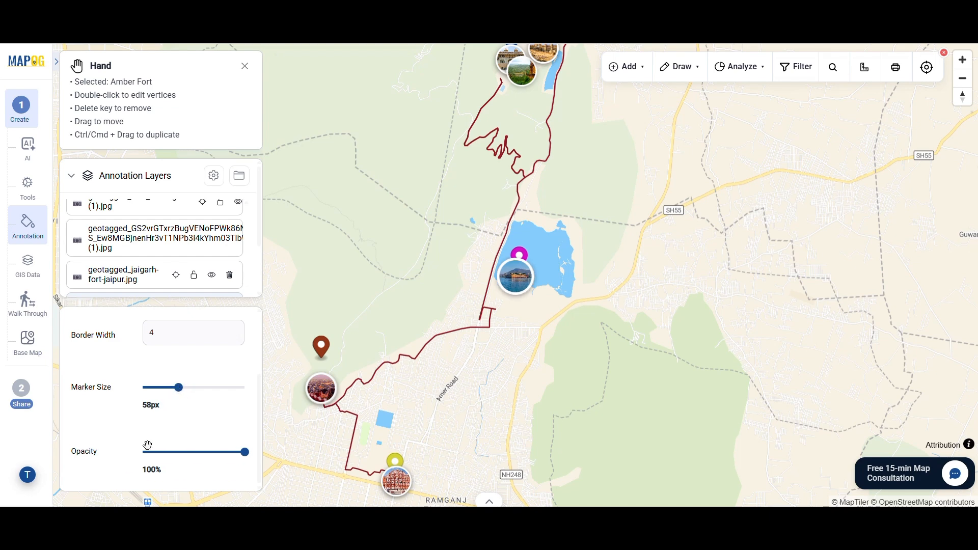
{"action": "left_click", "coordinate": [203, 452]}
{"action": "scroll", "coordinate": [163, 438], "scroll_direction": "up", "scroll_amount": 2}
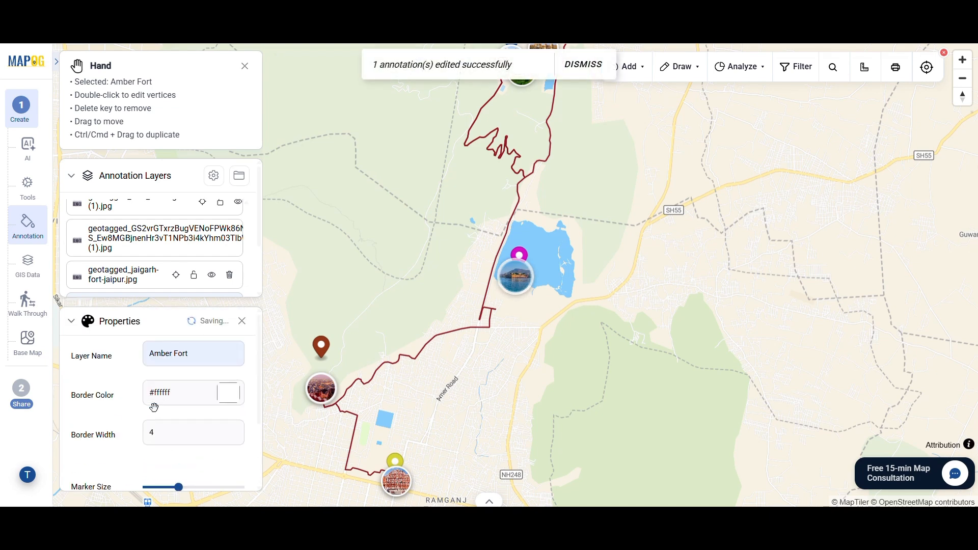
{"action": "left_click", "coordinate": [243, 321]}
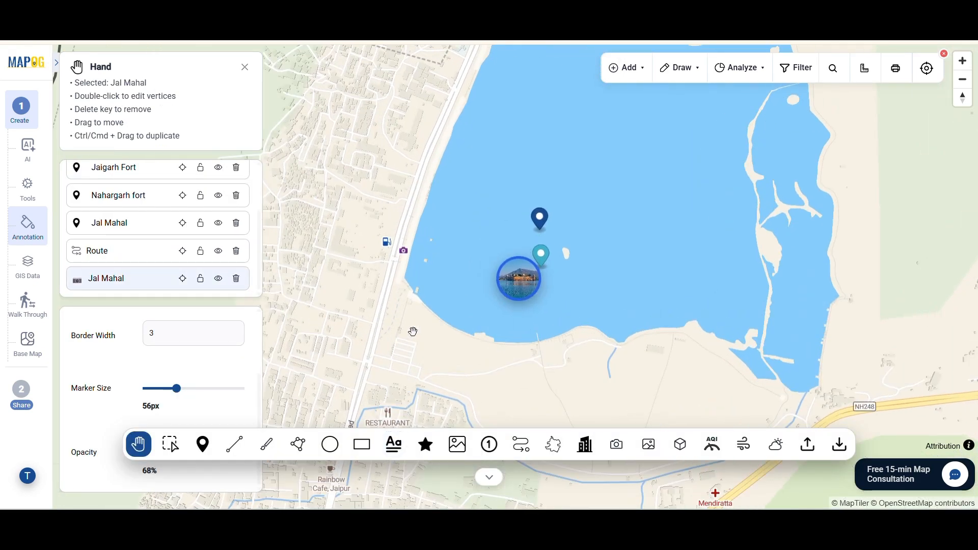
Step: Add the text label "Jal Mahal" on the lake just above the round Jal Mahal photo
{"action": "left_click", "coordinate": [502, 247]}
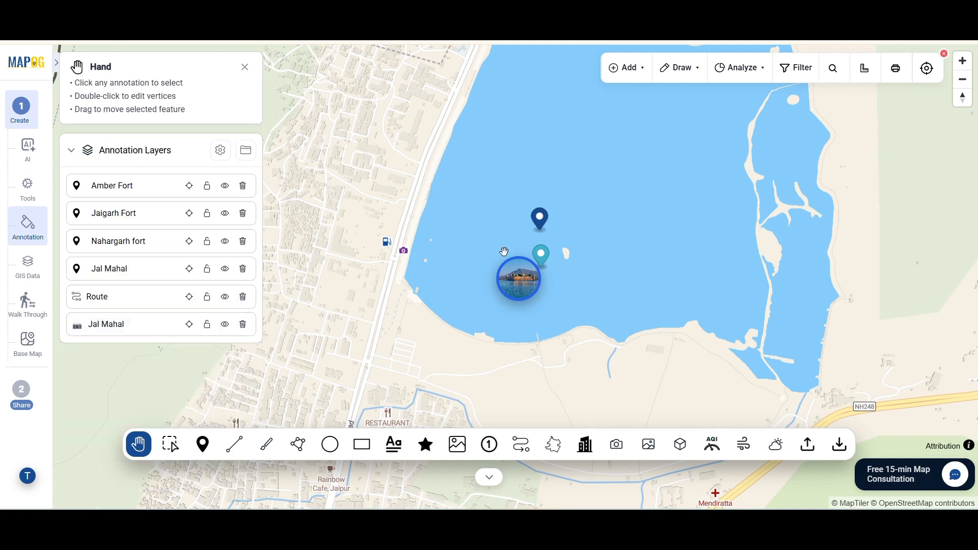
{"action": "left_click", "coordinate": [397, 449]}
{"action": "left_click", "coordinate": [501, 250]}
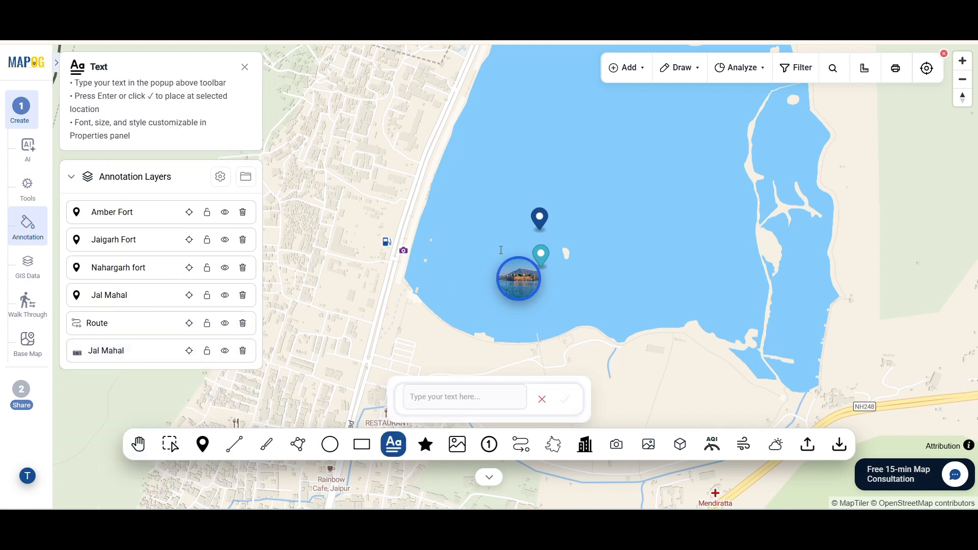
{"action": "type", "text": "Jal Mahal"}
{"action": "left_click", "coordinate": [564, 399]}
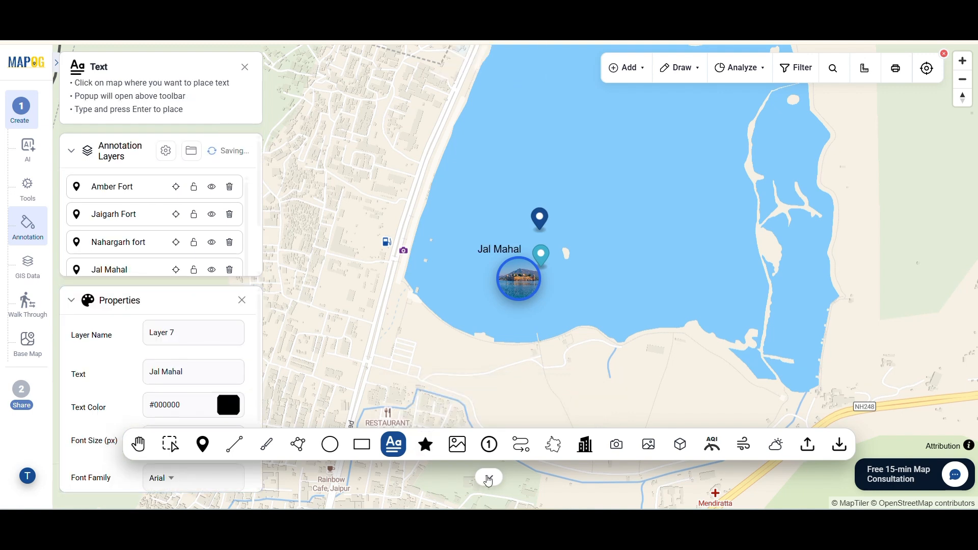
Step: Set the text color of the Jal Mahal label to the near-black #140f0f
{"action": "left_click", "coordinate": [488, 478]}
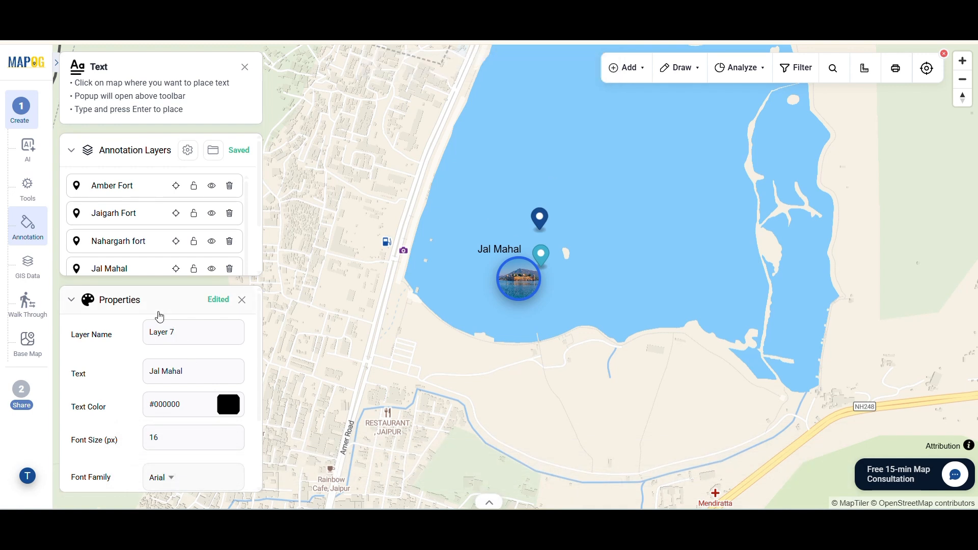
{"action": "left_click", "coordinate": [227, 404]}
{"action": "left_click", "coordinate": [342, 243]}
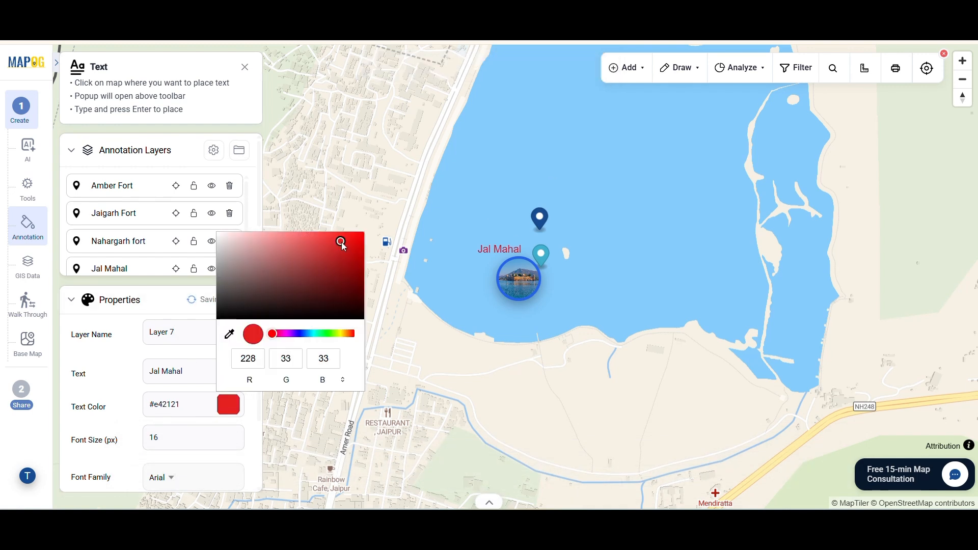
{"action": "left_click", "coordinate": [250, 314]}
{"action": "left_click", "coordinate": [171, 406]}
{"action": "scroll", "coordinate": [170, 374], "scroll_direction": "down", "scroll_amount": 1}
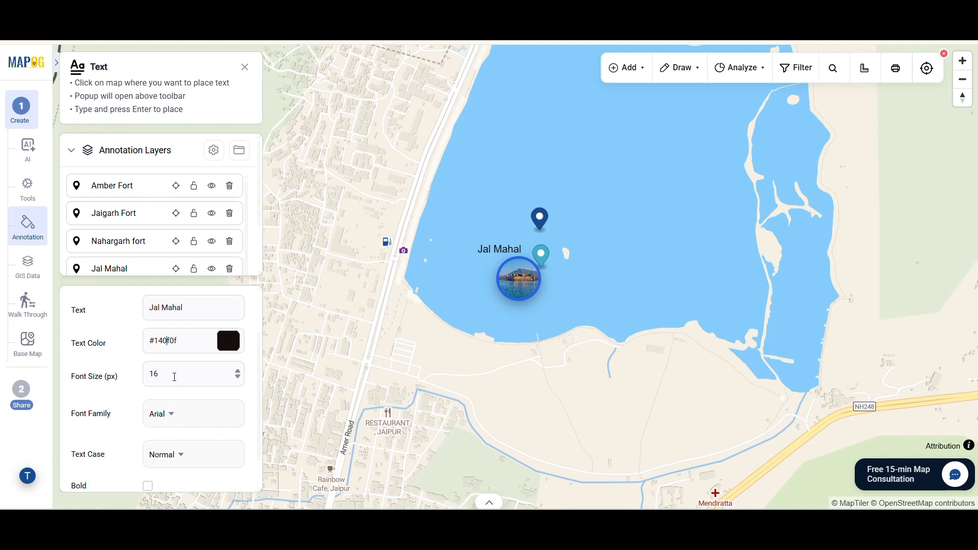
Step: Set the Jal Mahal label's font size to 18 px and its font family to Georgia
{"action": "left_click", "coordinate": [238, 372]}
{"action": "left_click", "coordinate": [238, 373]}
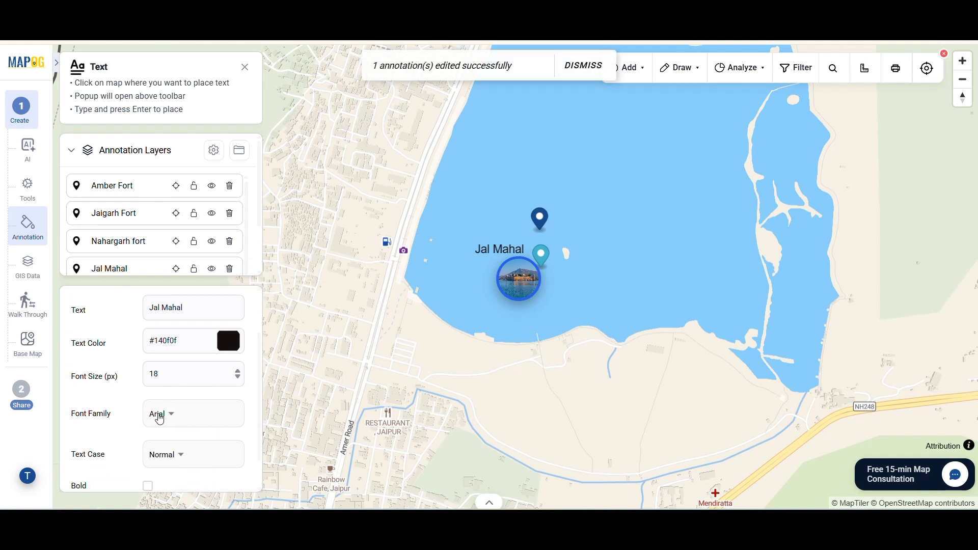
{"action": "left_click", "coordinate": [160, 419]}
{"action": "left_click", "coordinate": [170, 312]}
Step: Make the Jal Mahal label uppercase and bold, and close its properties
{"action": "scroll", "coordinate": [178, 433], "scroll_direction": "down", "scroll_amount": 1}
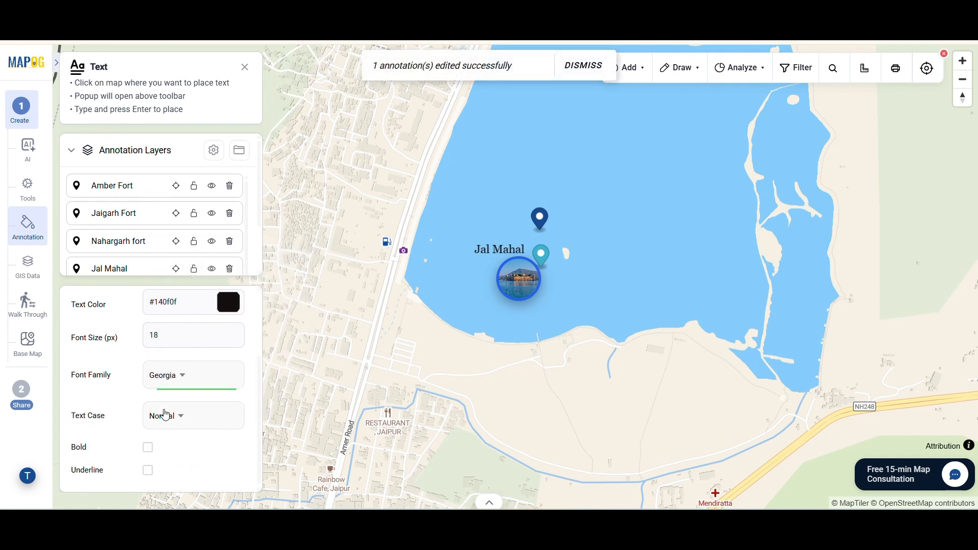
{"action": "left_click", "coordinate": [165, 414]}
{"action": "left_click", "coordinate": [171, 454]}
{"action": "left_click", "coordinate": [147, 447]}
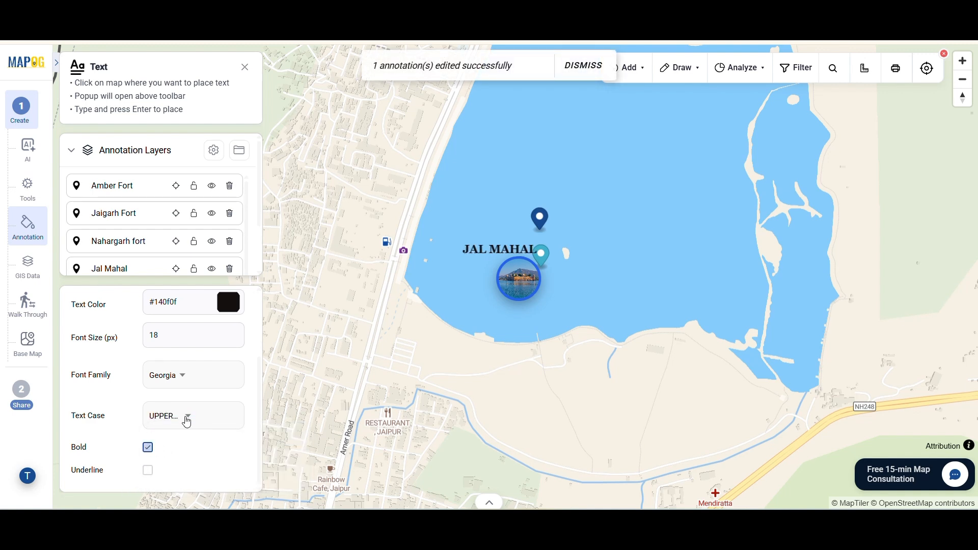
{"action": "scroll", "coordinate": [236, 366], "scroll_direction": "up", "scroll_amount": 2}
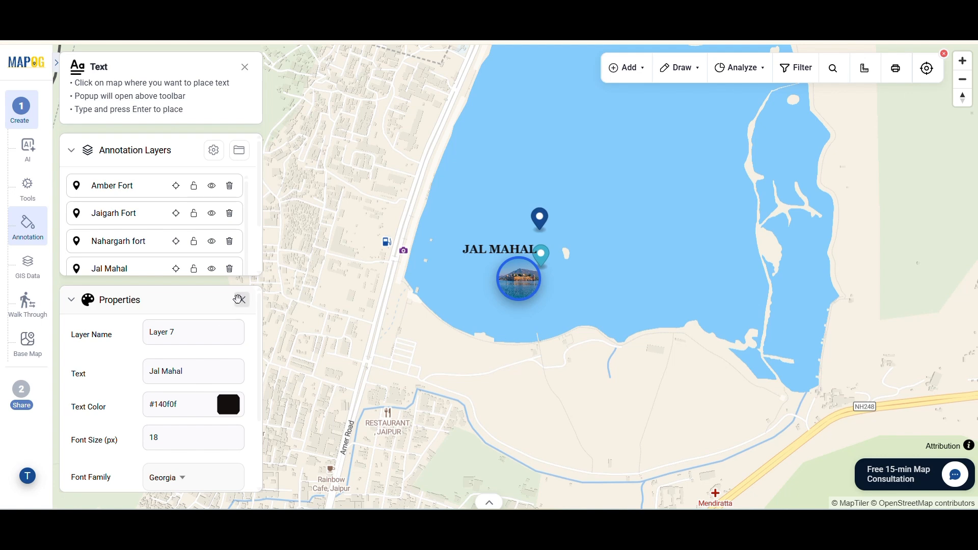
{"action": "left_click", "coordinate": [239, 299]}
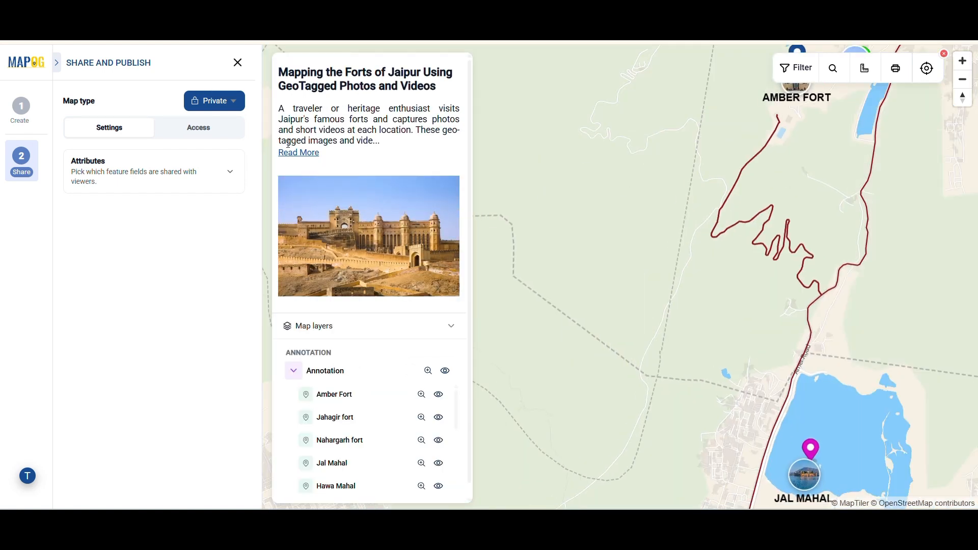
Step: Set the map type to Public and copy the map's share link
{"action": "left_click", "coordinate": [232, 102]}
{"action": "left_click", "coordinate": [251, 118]}
{"action": "left_click", "coordinate": [125, 134]}
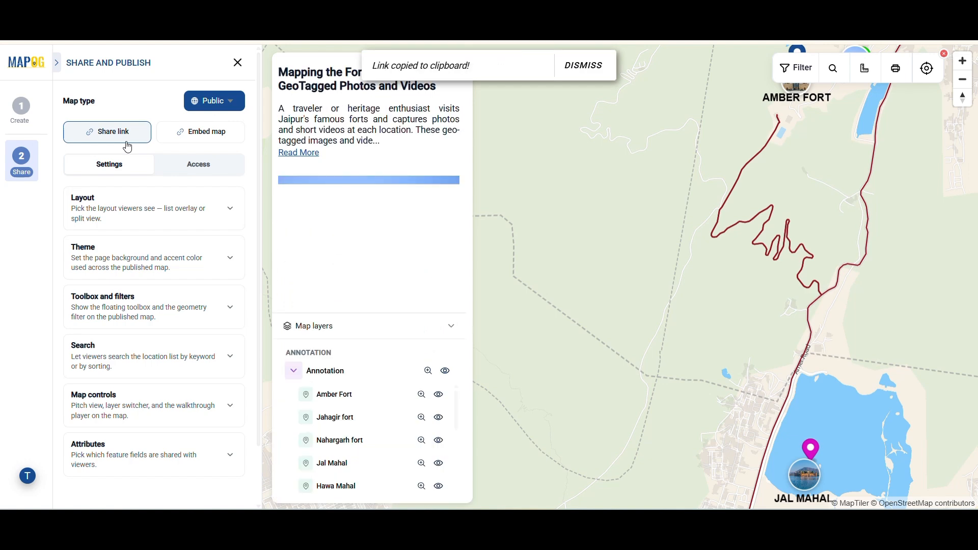
Step: View the iframe embed code for the map and close the embed dialog
{"action": "left_click", "coordinate": [193, 131]}
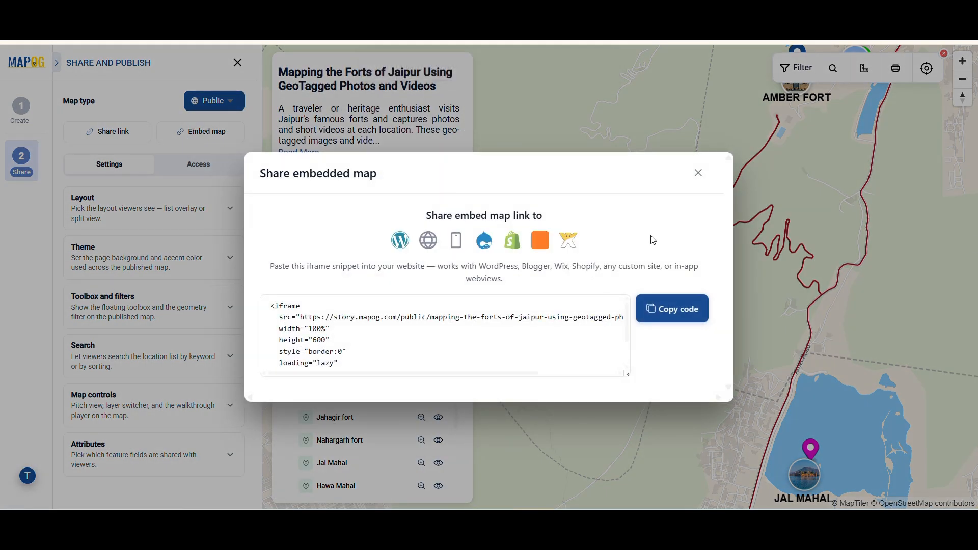
{"action": "left_click", "coordinate": [698, 174]}
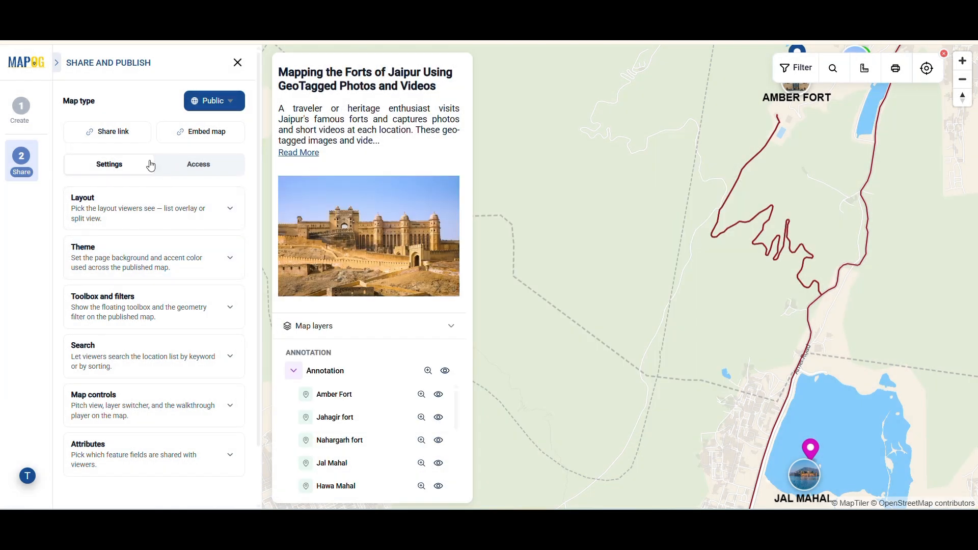
Step: Review the roles offered for a new workspace member and for map access, and close the access dialog without inviting anyone
{"action": "left_click", "coordinate": [198, 173]}
{"action": "left_click", "coordinate": [188, 228]}
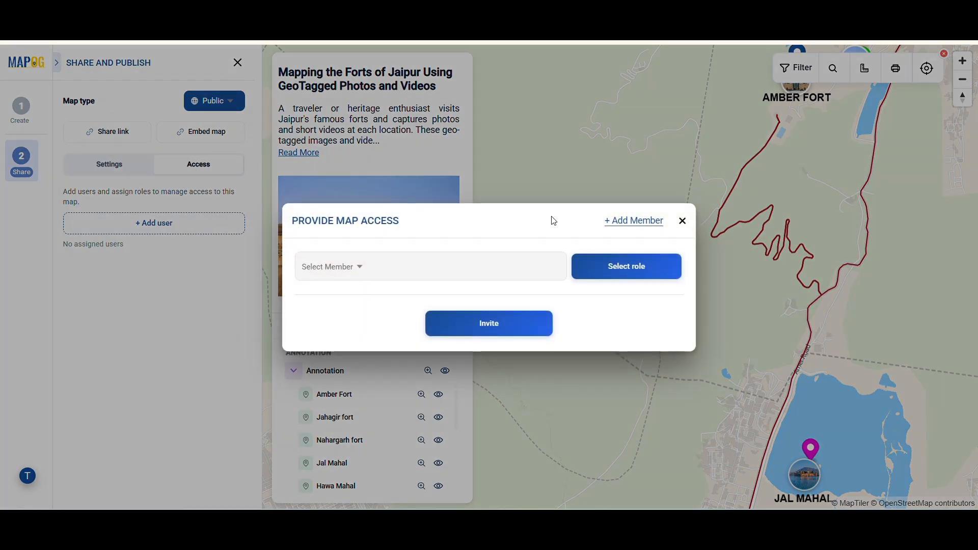
{"action": "left_click", "coordinate": [619, 221]}
{"action": "left_click", "coordinate": [568, 321]}
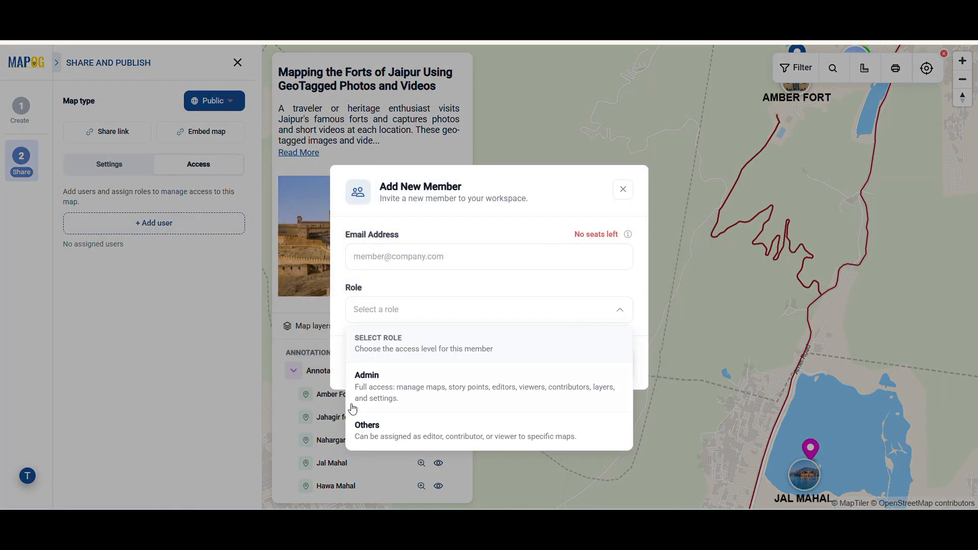
{"action": "left_click", "coordinate": [625, 189]}
{"action": "left_click", "coordinate": [610, 265]}
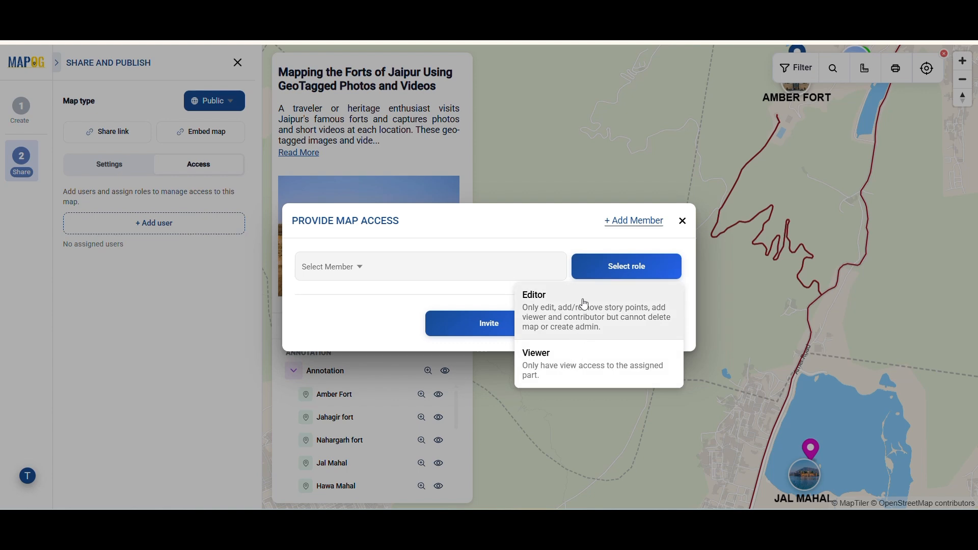
{"action": "left_click", "coordinate": [683, 224]}
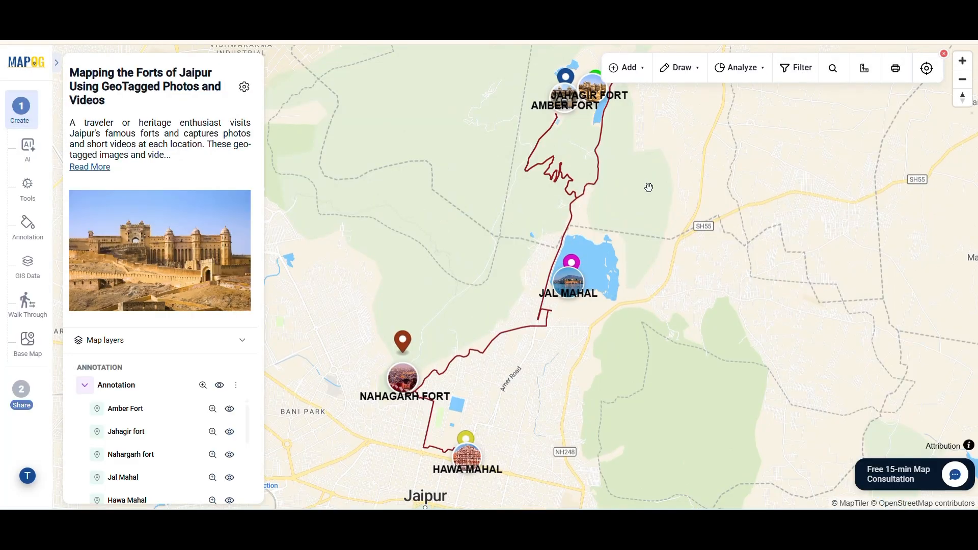
Step: Examine the photo markers and labels around Amber Fort and Jahagir Fort on the finished map
{"action": "scroll", "coordinate": [584, 104], "scroll_direction": "up", "scroll_amount": 7}
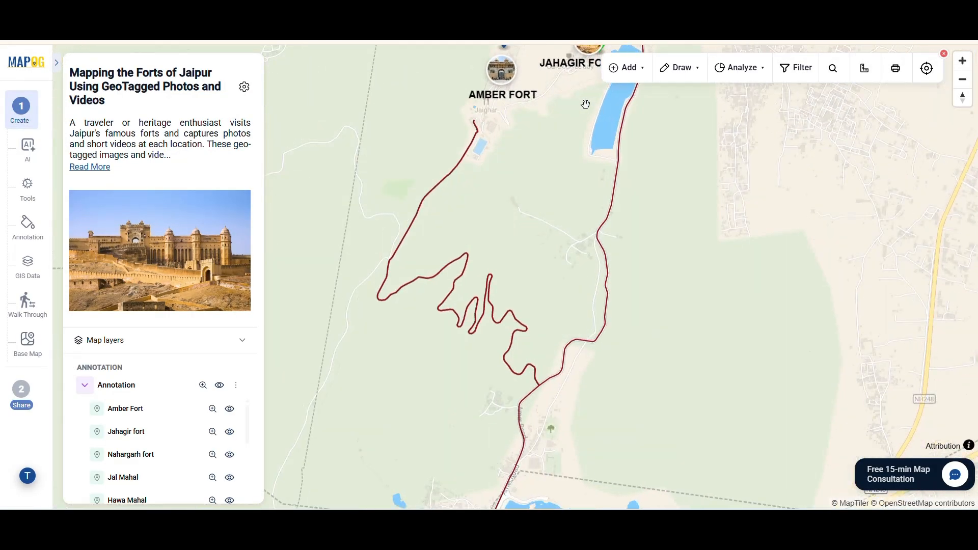
{"action": "left_click_drag", "start_coordinate": [584, 104], "coordinate": [533, 265]}
{"action": "scroll", "coordinate": [527, 246], "scroll_direction": "up", "scroll_amount": 6}
{"action": "scroll", "coordinate": [528, 245], "scroll_direction": "down", "scroll_amount": 2}
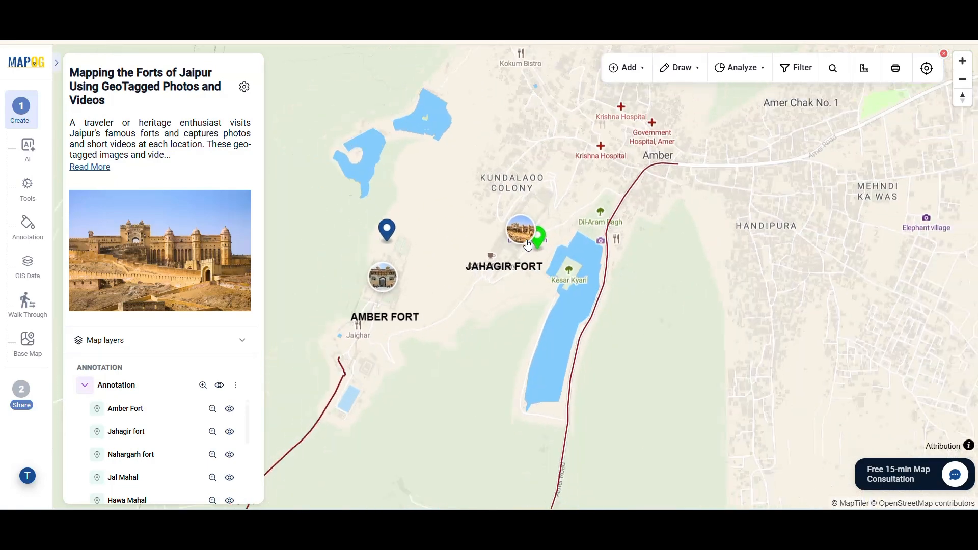